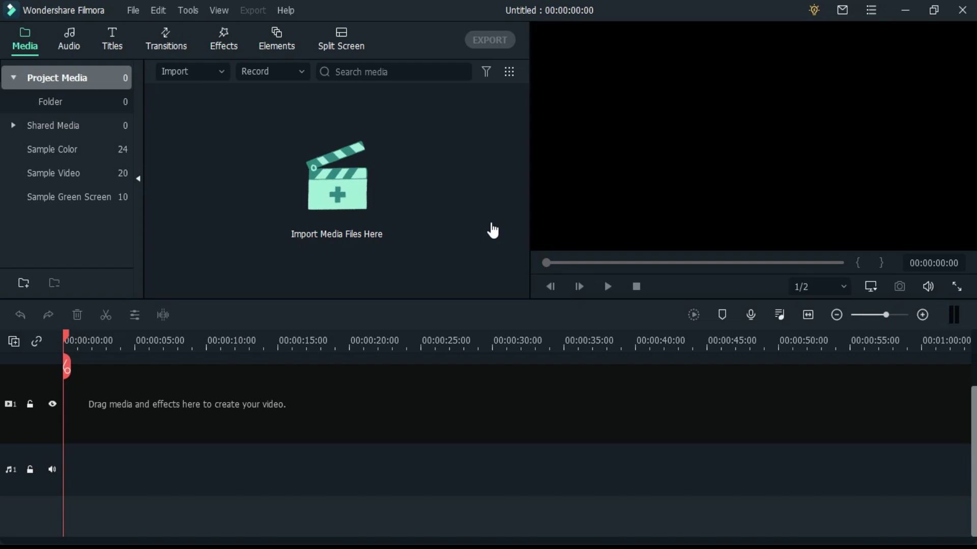
Import the Stock Video clip 1.mp4 into the project media.
{"action": "left_click", "coordinate": [342, 191]}
{"action": "left_click", "coordinate": [421, 133]}
{"action": "left_click", "coordinate": [523, 444]}
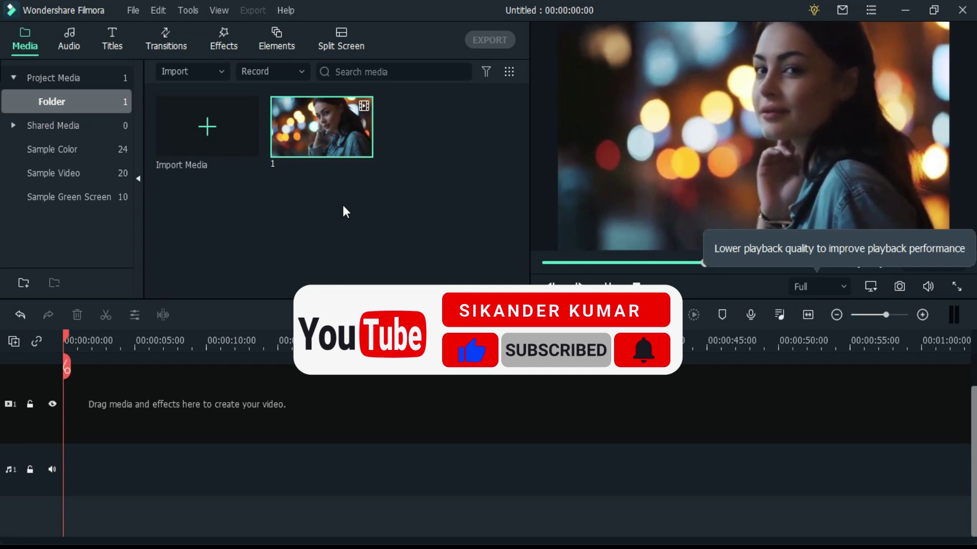
{"action": "right_click", "coordinate": [307, 130]}
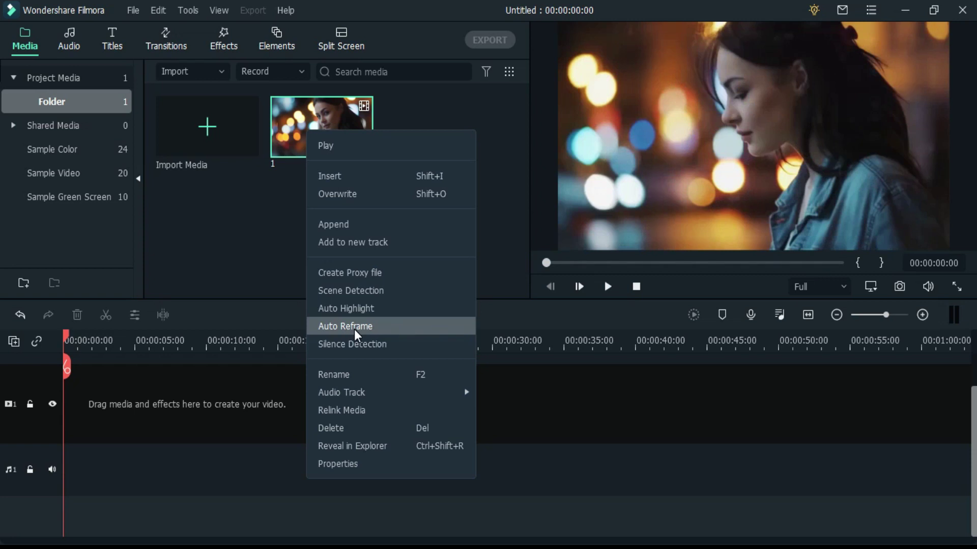
Start Auto Reframe on 1.mp4, keeping the original file and the 9:16 aspect ratio.
{"action": "left_click", "coordinate": [354, 329]}
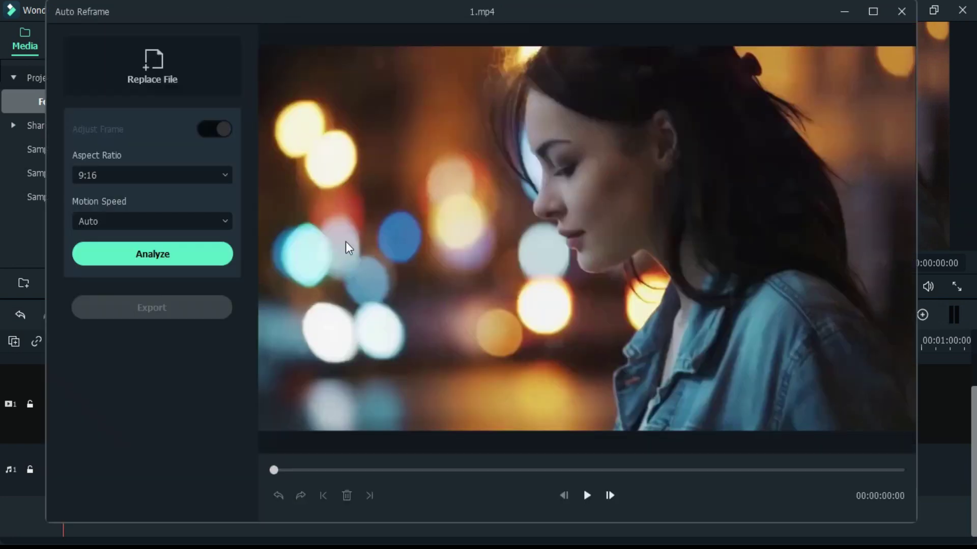
{"action": "left_click", "coordinate": [152, 66]}
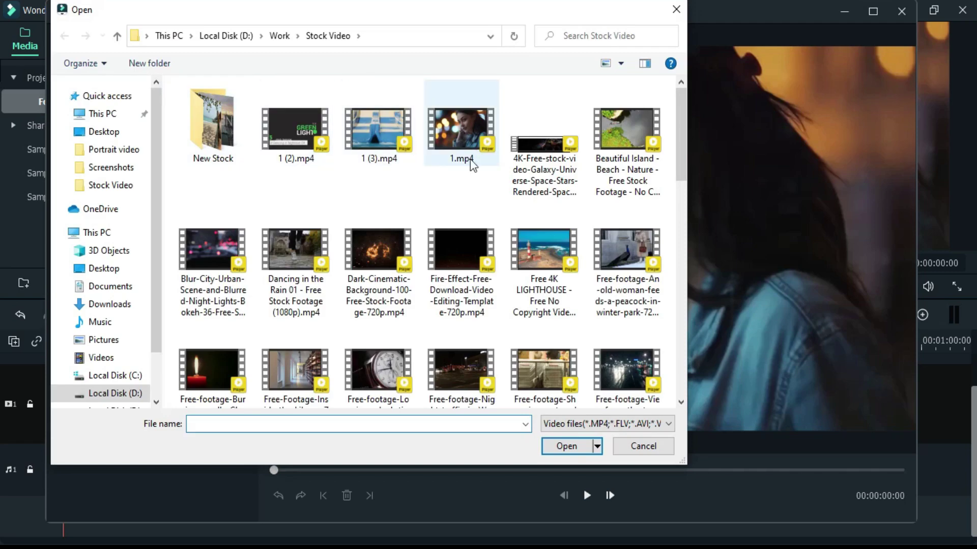
{"action": "scroll", "coordinate": [404, 309], "scroll_direction": "down", "scroll_amount": 8}
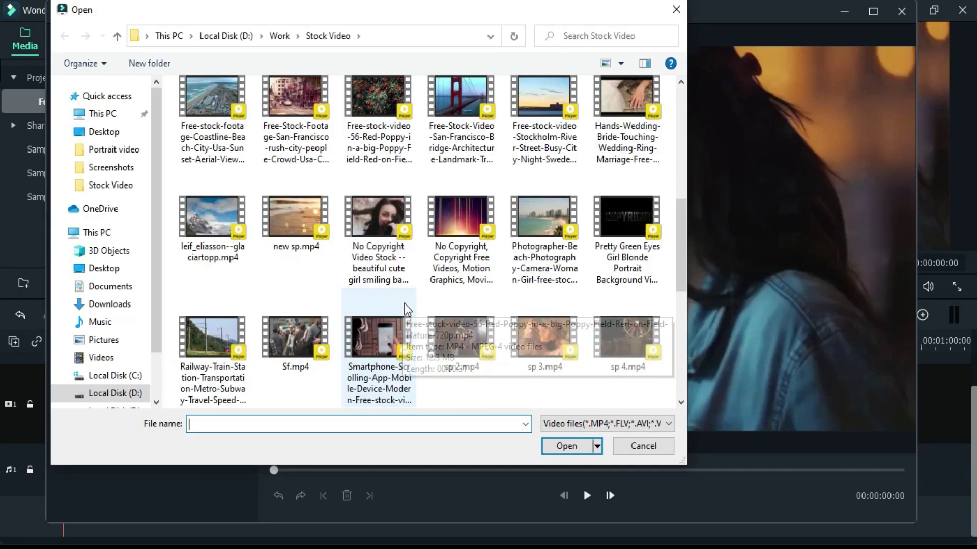
{"action": "left_click", "coordinate": [652, 450]}
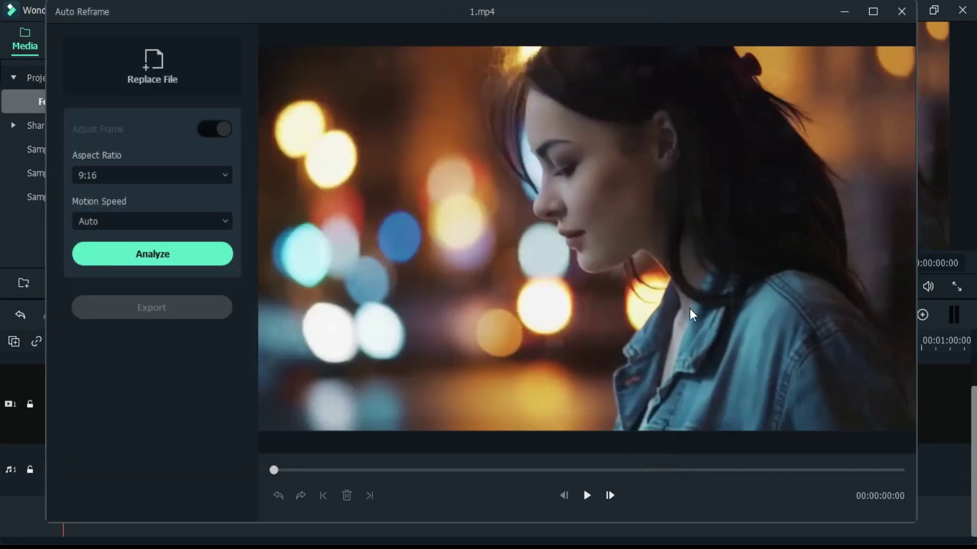
{"action": "left_click", "coordinate": [179, 176]}
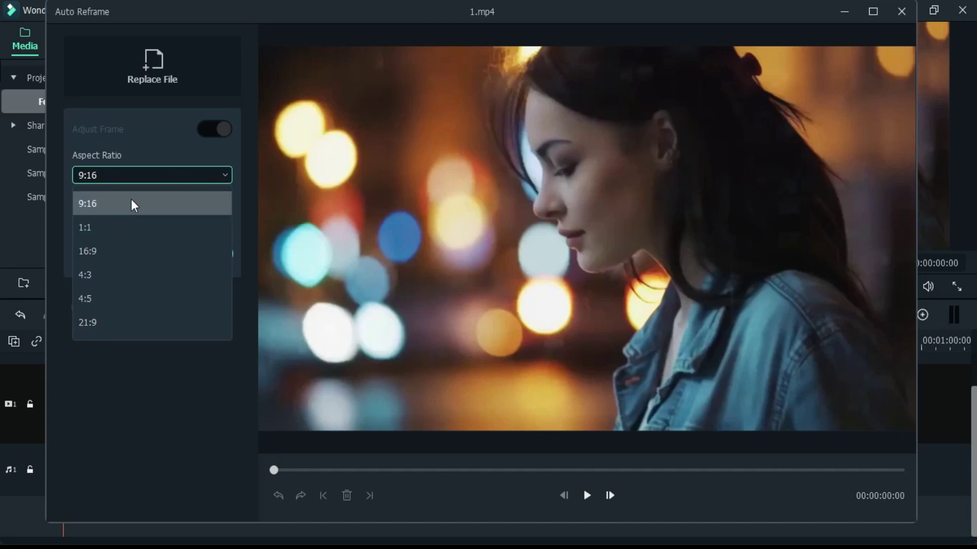
{"action": "left_click", "coordinate": [102, 204]}
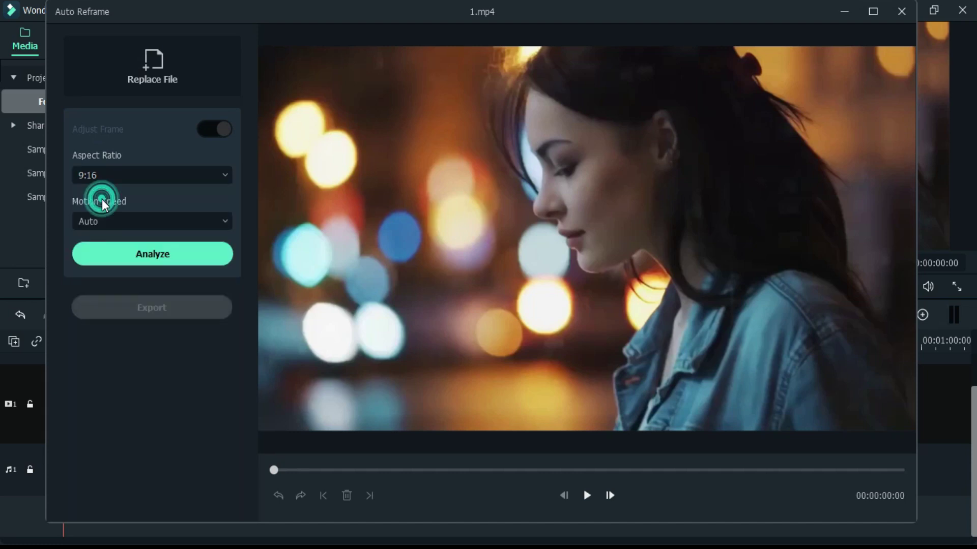
{"action": "left_click", "coordinate": [139, 225]}
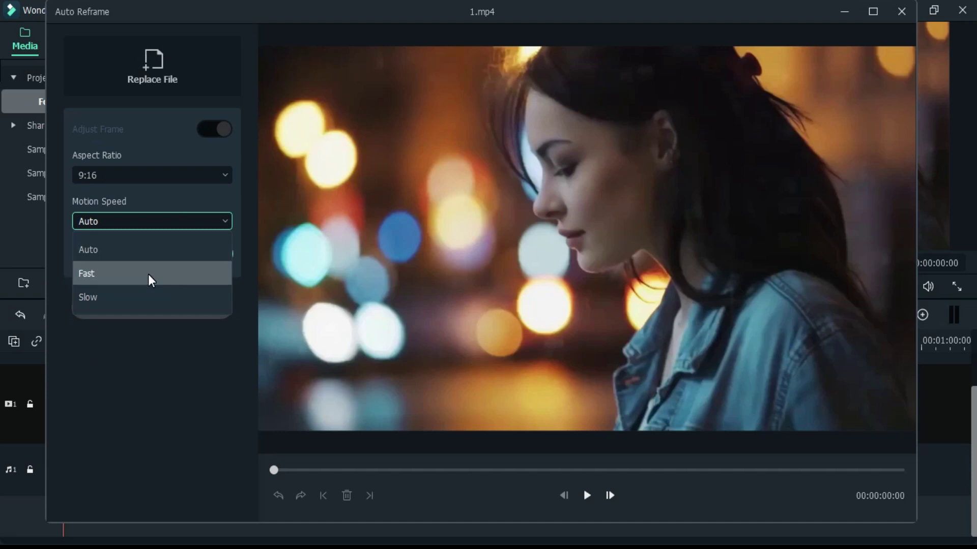
Keep Auto motion speed and analyse 1.mp4 for the 9:16 reframe.
{"action": "left_click", "coordinate": [161, 251]}
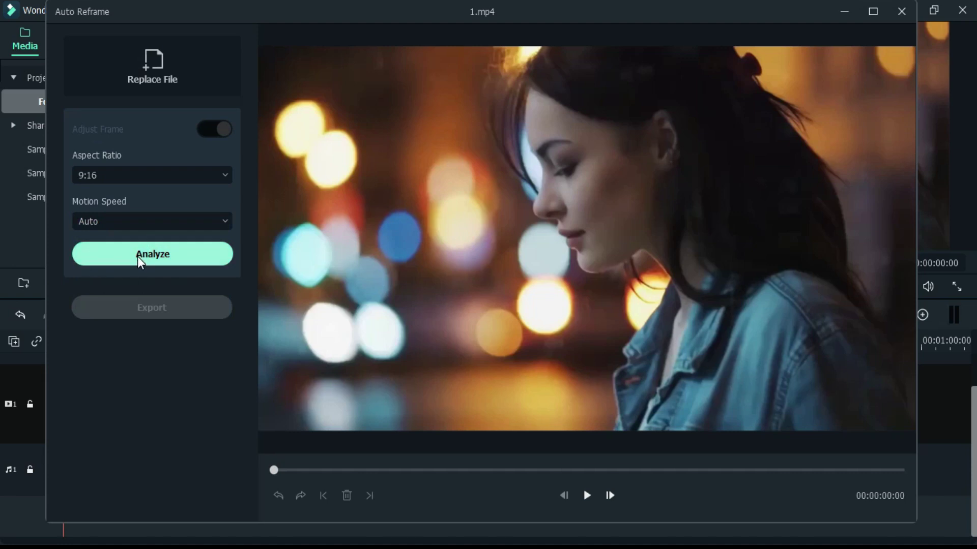
{"action": "left_click", "coordinate": [143, 259]}
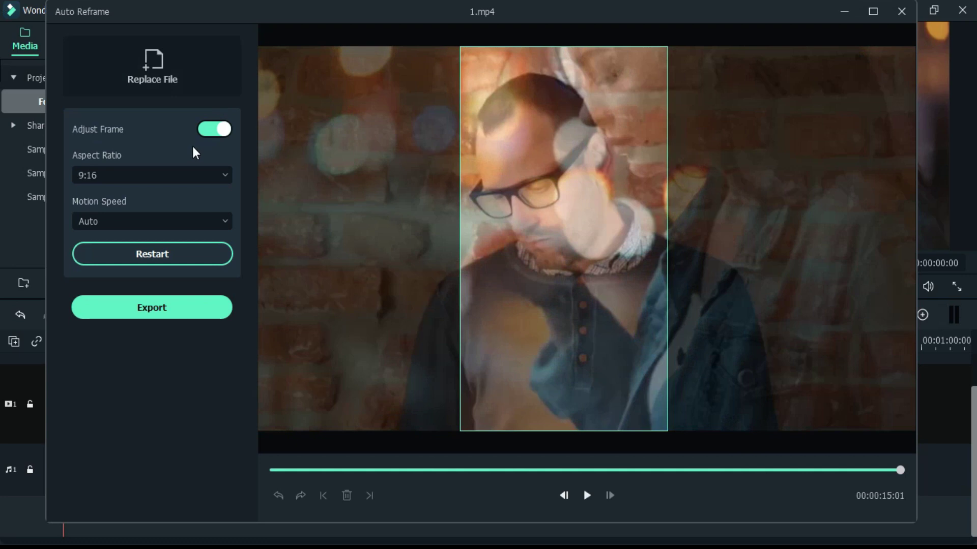
Preview the plain 9:16 crop with Adjust Frame off, then turn Adjust Frame back on.
{"action": "left_click", "coordinate": [212, 128]}
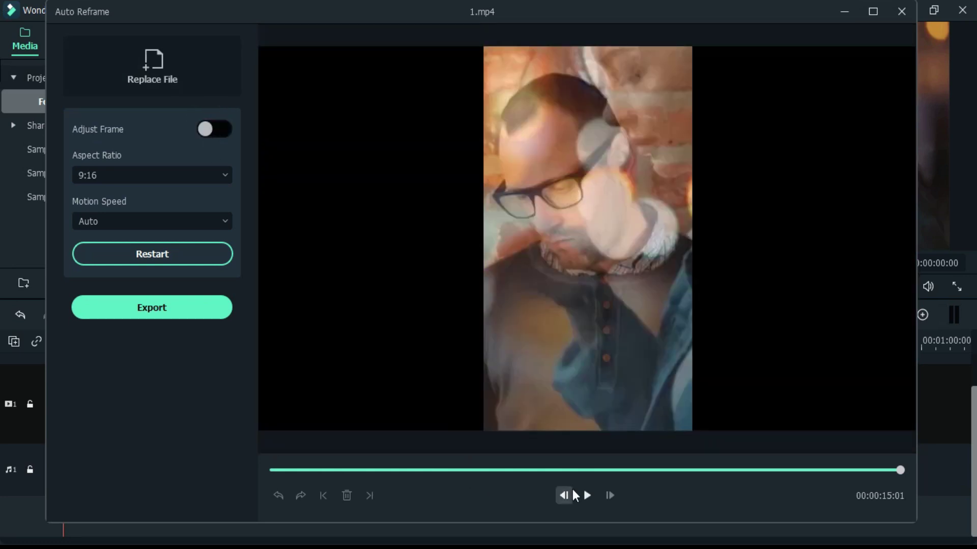
{"action": "left_click", "coordinate": [580, 499]}
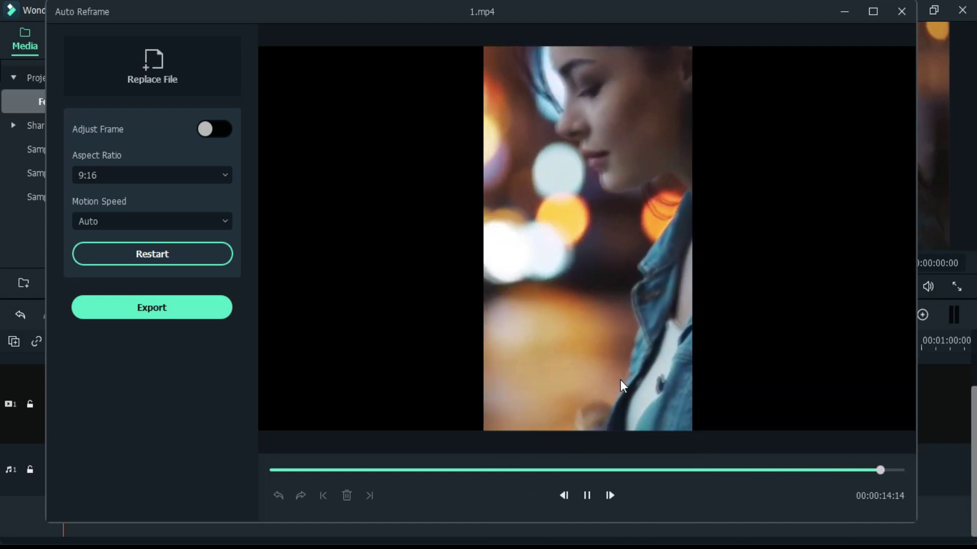
{"action": "left_click", "coordinate": [216, 130]}
Shift the 9:16 crop box onto the woman at 00:19, 01:10, 01:21, 02:07 and 03:21.
{"action": "left_click_drag", "start_coordinate": [277, 472], "coordinate": [313, 472]}
{"action": "left_click_drag", "start_coordinate": [593, 284], "coordinate": [586, 307]}
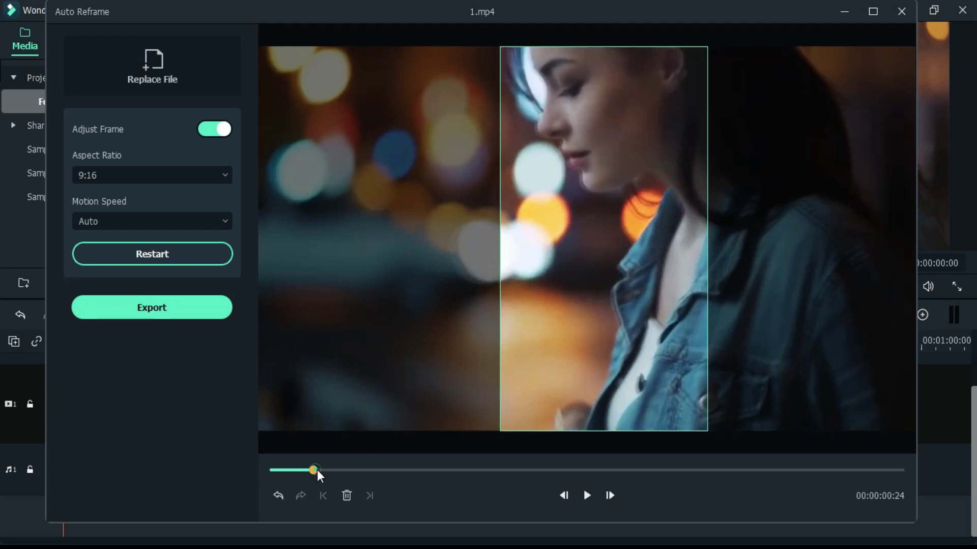
{"action": "left_click_drag", "start_coordinate": [316, 470], "coordinate": [331, 469]}
{"action": "left_click_drag", "start_coordinate": [618, 316], "coordinate": [653, 323]}
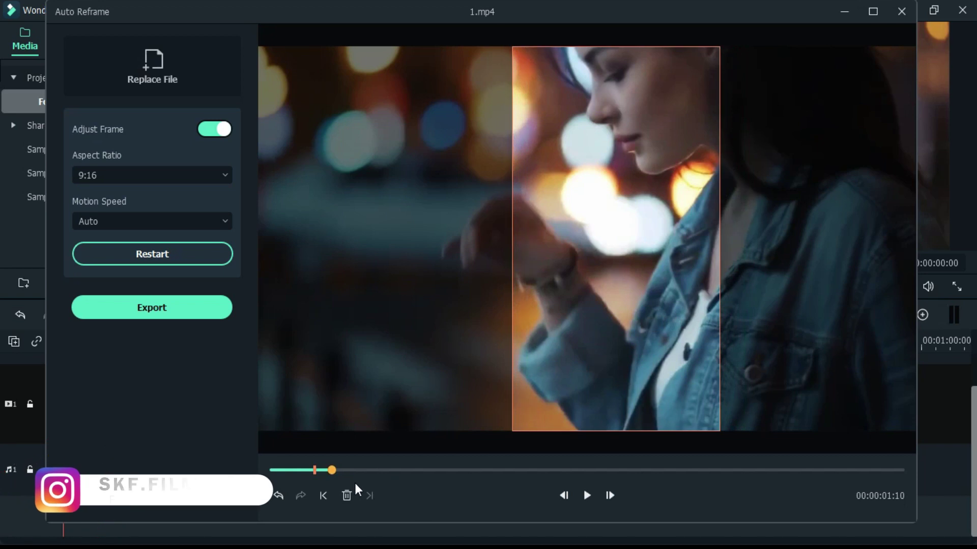
{"action": "left_click_drag", "start_coordinate": [333, 471], "coordinate": [355, 472]}
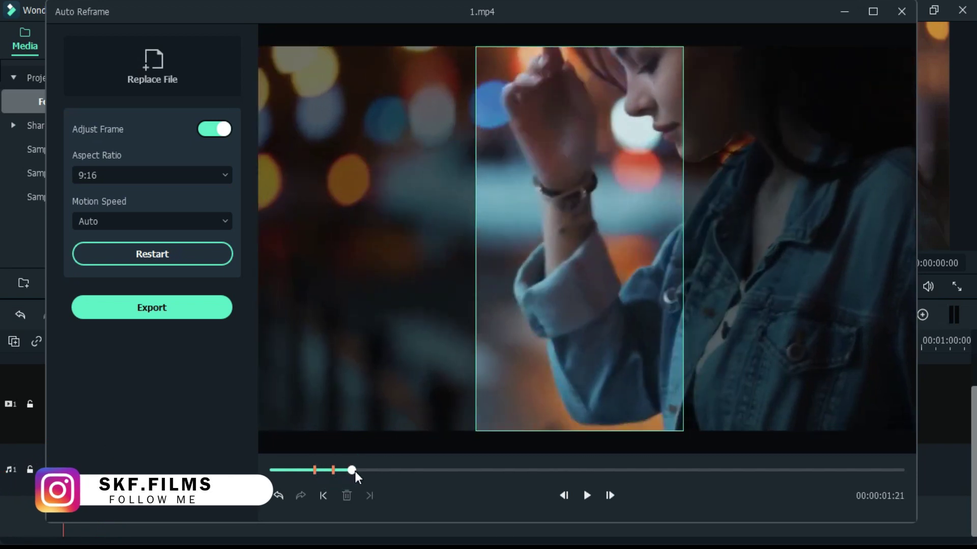
{"action": "left_click_drag", "start_coordinate": [549, 333], "coordinate": [587, 334]}
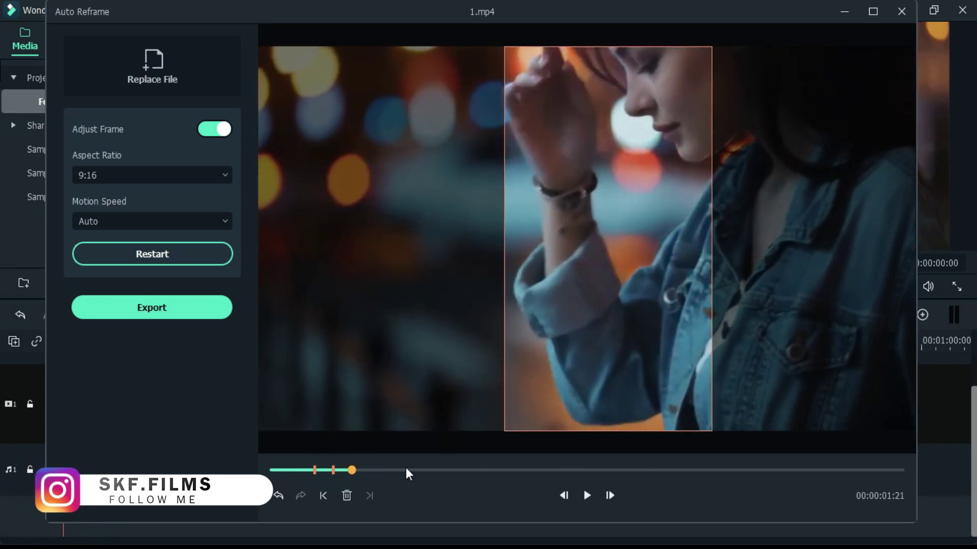
{"action": "left_click_drag", "start_coordinate": [352, 470], "coordinate": [373, 470]}
{"action": "left_click_drag", "start_coordinate": [515, 345], "coordinate": [623, 349]}
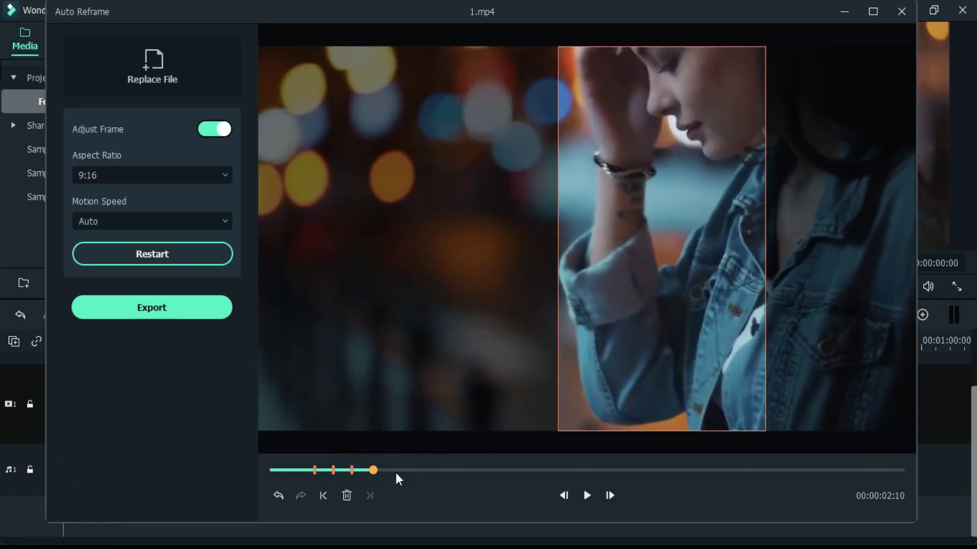
{"action": "left_click_drag", "start_coordinate": [375, 471], "coordinate": [393, 471]}
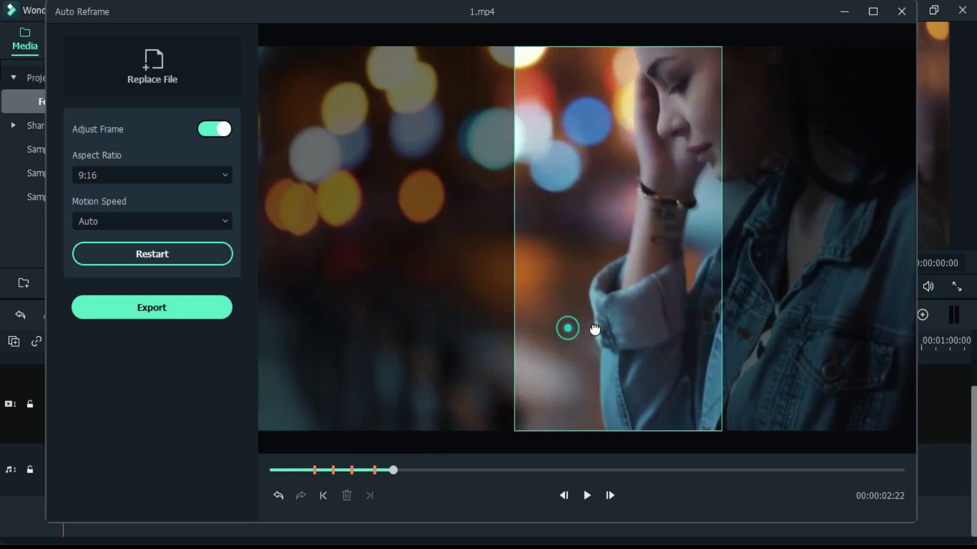
{"action": "left_click_drag", "start_coordinate": [391, 480], "coordinate": [435, 473]}
{"action": "left_click_drag", "start_coordinate": [522, 349], "coordinate": [611, 350]}
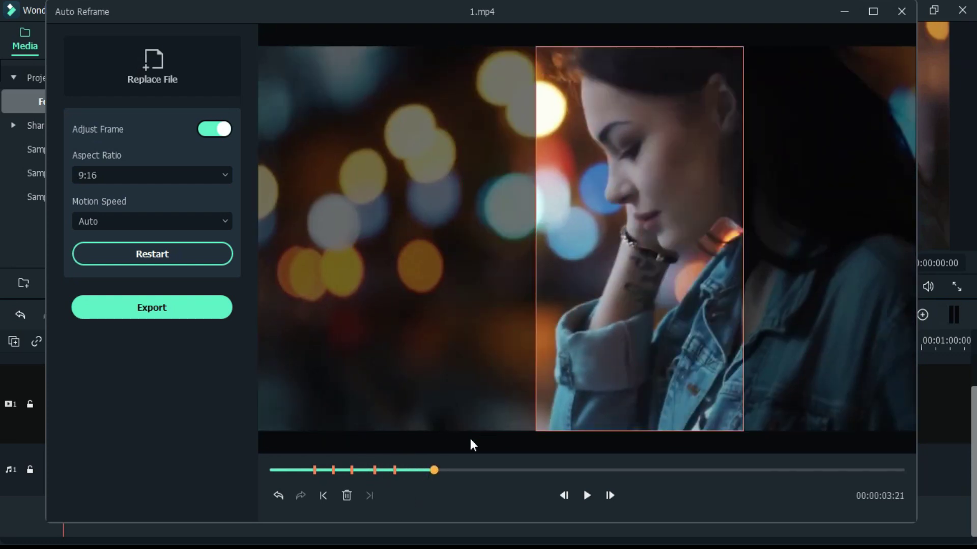
Reposition the crop frame to follow the woman at 12:09, 13:11 and 14:01.
{"action": "left_click_drag", "start_coordinate": [434, 472], "coordinate": [790, 481]}
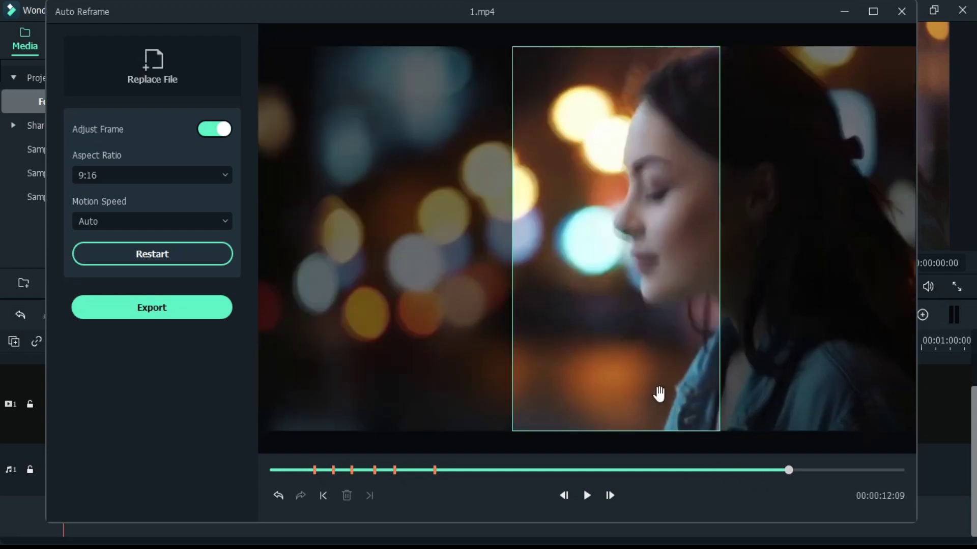
{"action": "left_click_drag", "start_coordinate": [656, 393], "coordinate": [747, 399]}
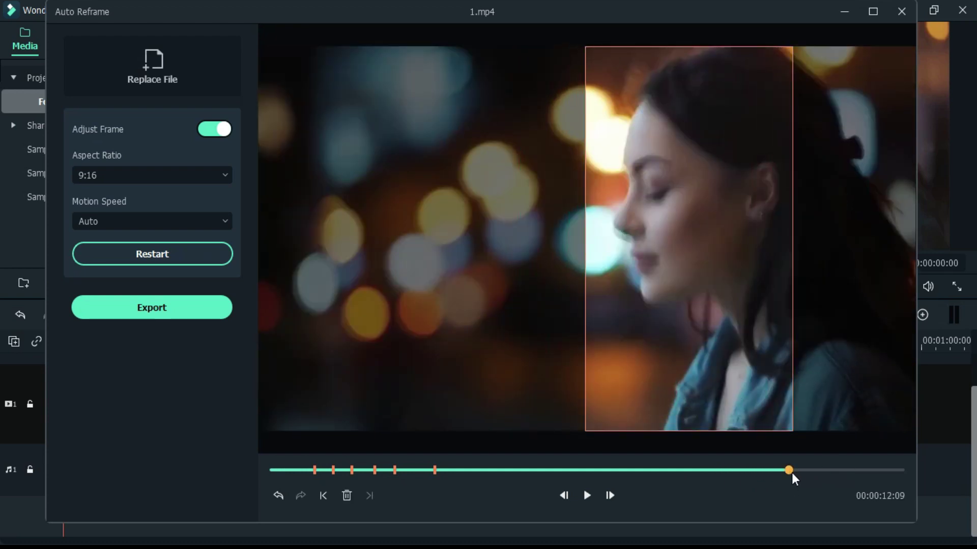
{"action": "left_click_drag", "start_coordinate": [793, 474], "coordinate": [835, 474]}
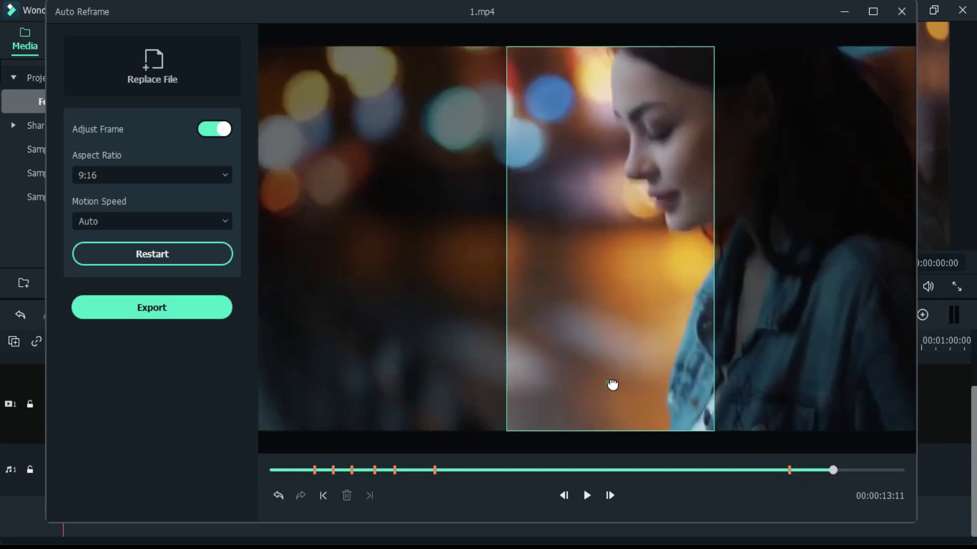
{"action": "left_click_drag", "start_coordinate": [615, 384], "coordinate": [686, 387]}
{"action": "left_click_drag", "start_coordinate": [833, 471], "coordinate": [860, 471]}
{"action": "left_click_drag", "start_coordinate": [619, 375], "coordinate": [598, 376]}
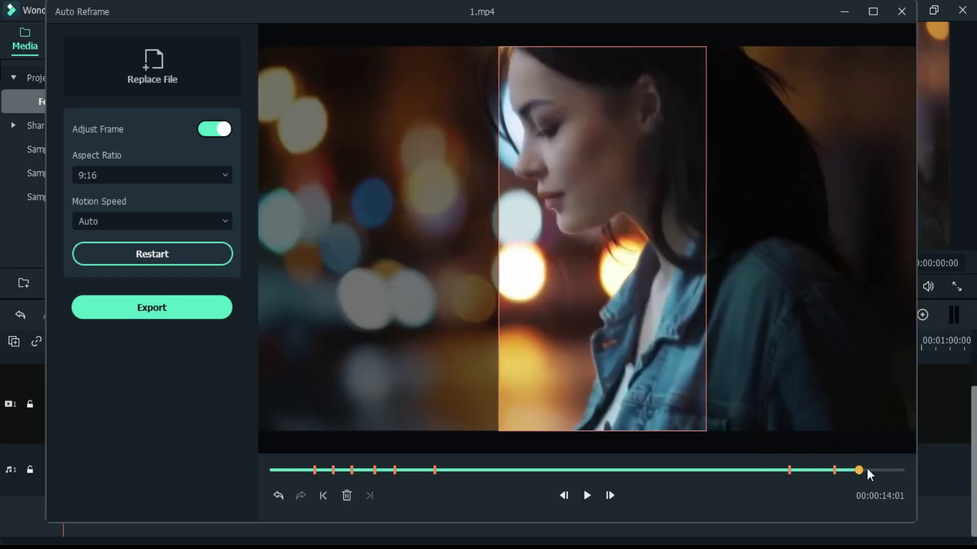
{"action": "left_click_drag", "start_coordinate": [883, 472], "coordinate": [903, 473]}
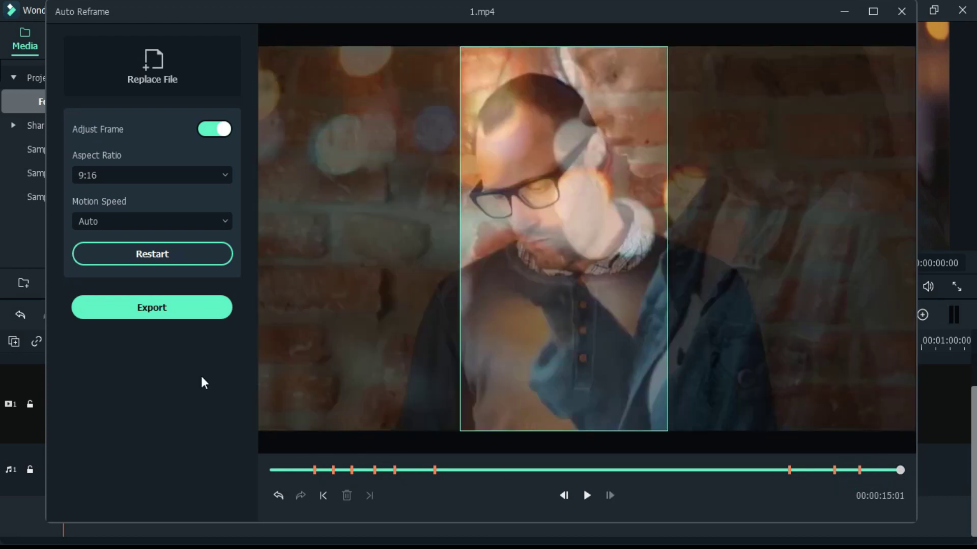
Play the reframed clip, then replay it showing only the 9:16 portrait crop.
{"action": "left_click", "coordinate": [585, 491]}
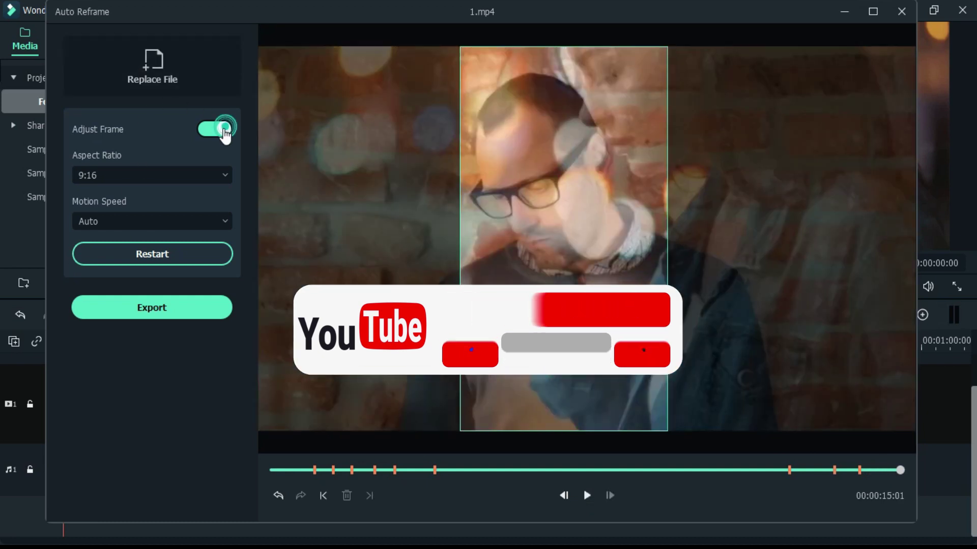
{"action": "left_click", "coordinate": [224, 131]}
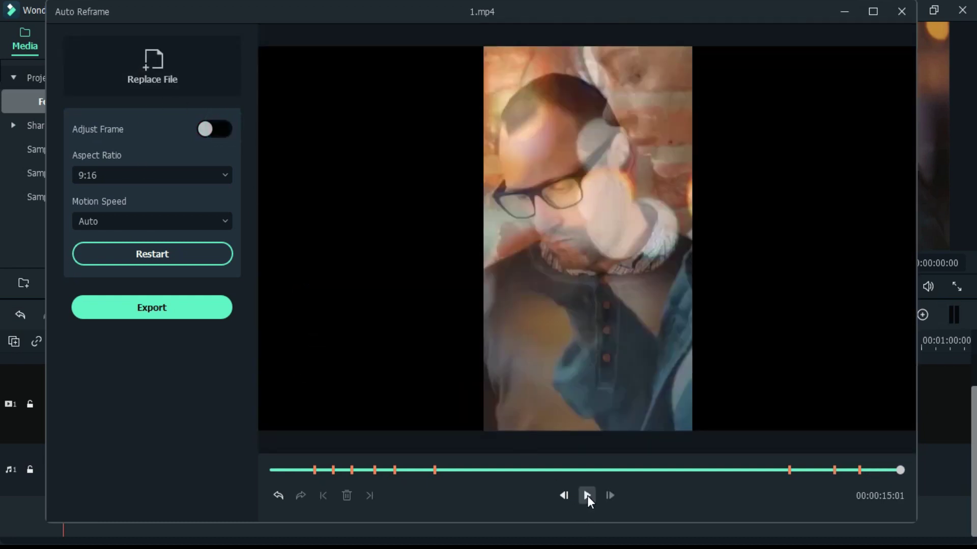
{"action": "left_click", "coordinate": [587, 495]}
Export the reframed clip to the Desktop folder as 1-AutoReframe-9 16.mp4.
{"action": "left_click", "coordinate": [139, 309]}
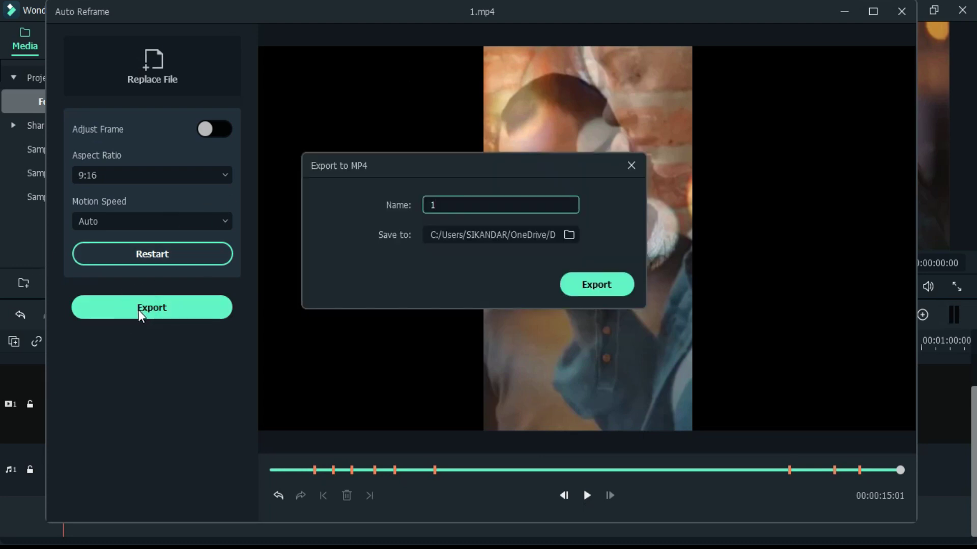
{"action": "left_click", "coordinate": [569, 235]}
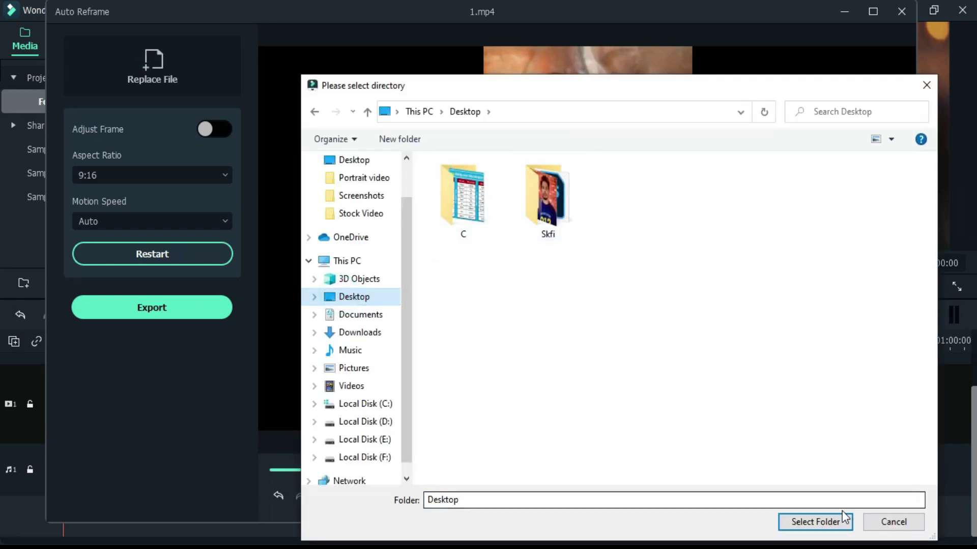
{"action": "left_click", "coordinate": [837, 523]}
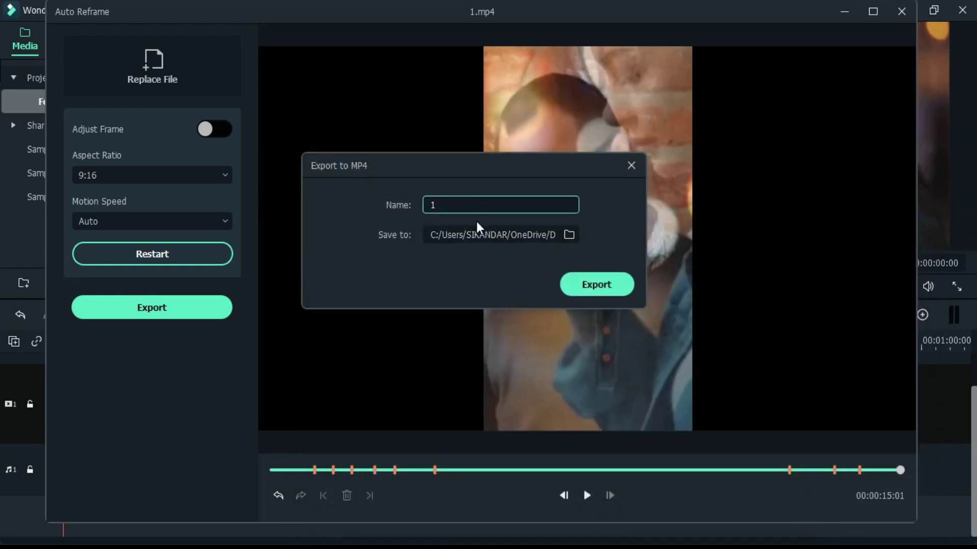
{"action": "left_click", "coordinate": [607, 285]}
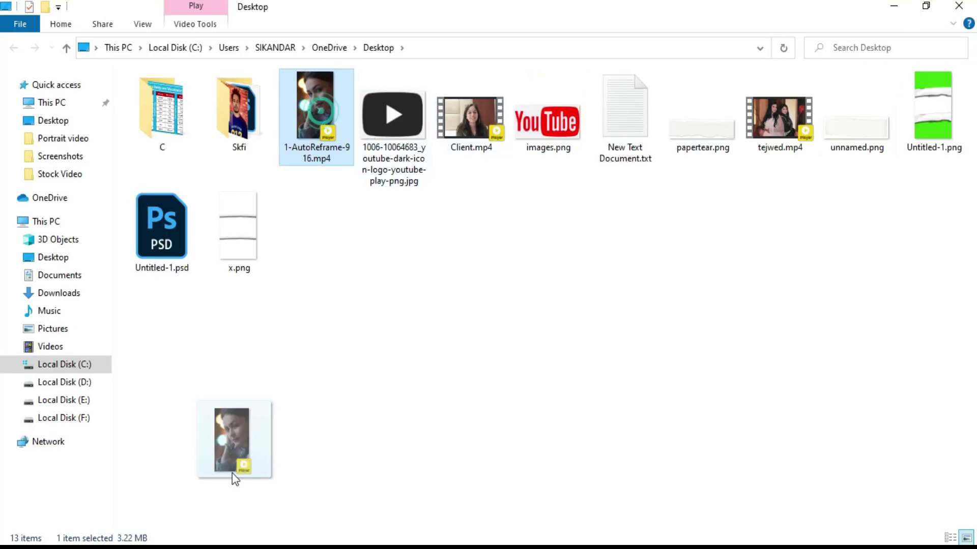
{"action": "left_click_drag", "start_coordinate": [224, 505], "coordinate": [149, 545]}
Leave Auto Reframe and place the exported 1-AutoReframe-9 16 clip on the video track.
{"action": "left_click", "coordinate": [902, 11]}
{"action": "left_click", "coordinate": [517, 279]}
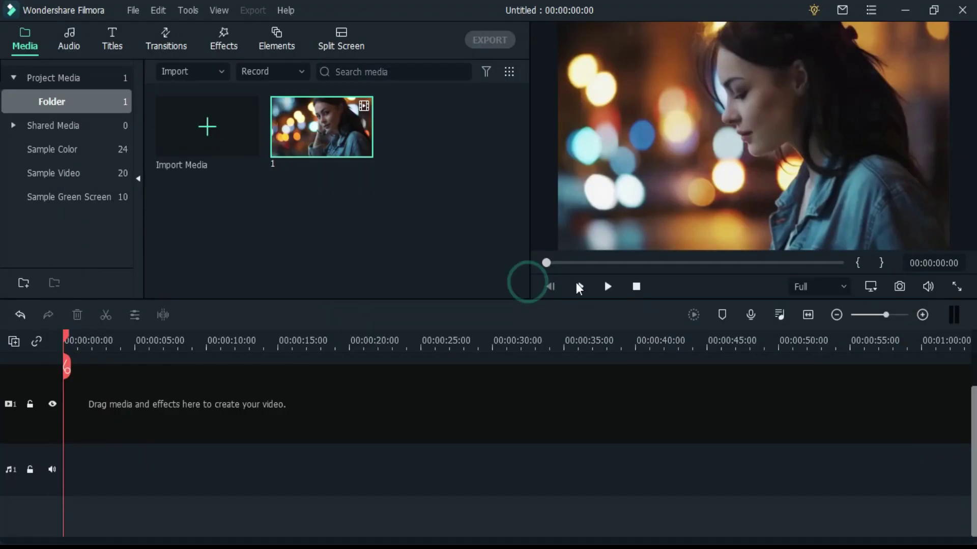
{"action": "left_click", "coordinate": [97, 539]}
{"action": "left_click_drag", "start_coordinate": [148, 545], "coordinate": [315, 255]}
{"action": "left_click_drag", "start_coordinate": [436, 122], "coordinate": [84, 414]}
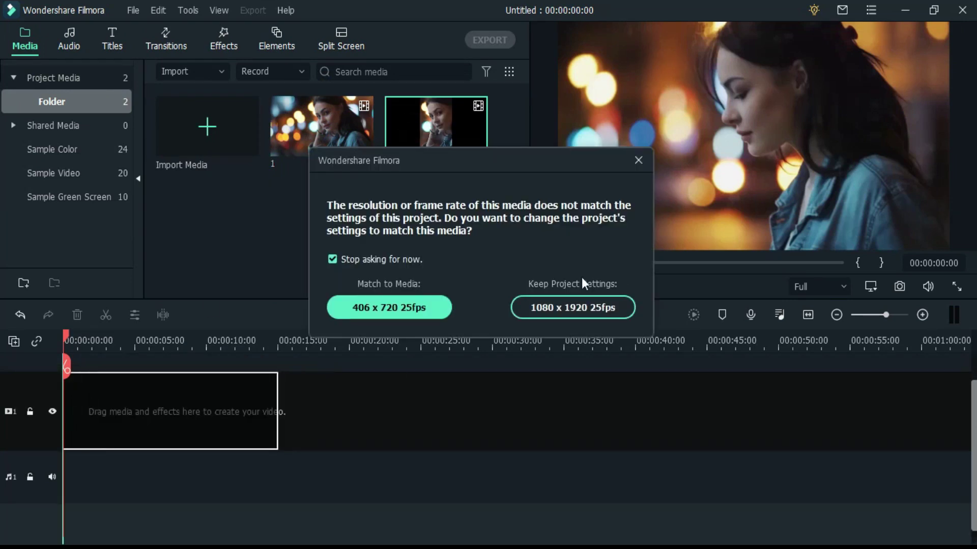
{"action": "left_click", "coordinate": [638, 162]}
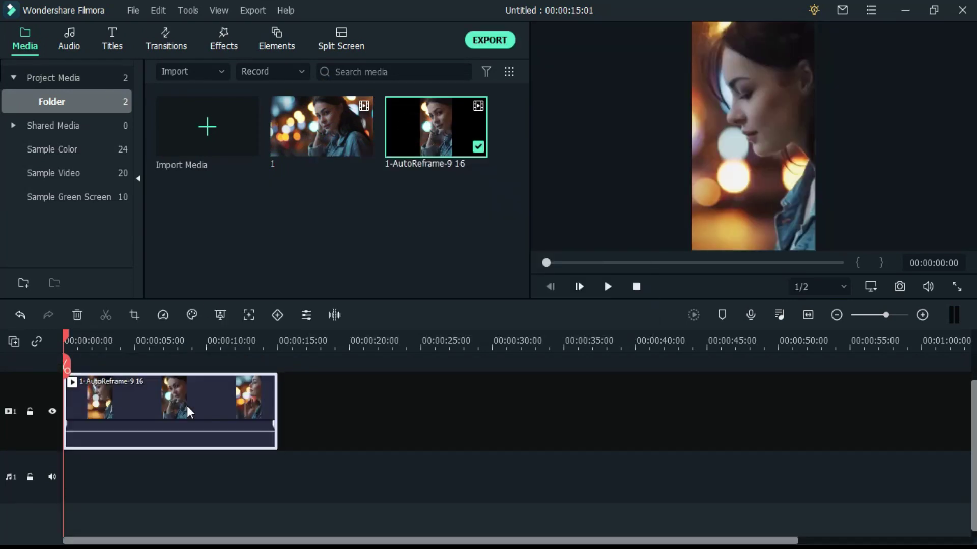
{"action": "left_click", "coordinate": [609, 288]}
Add the Catwalk queen music to the audio track, trimmed to end with the video.
{"action": "left_click", "coordinate": [70, 43]}
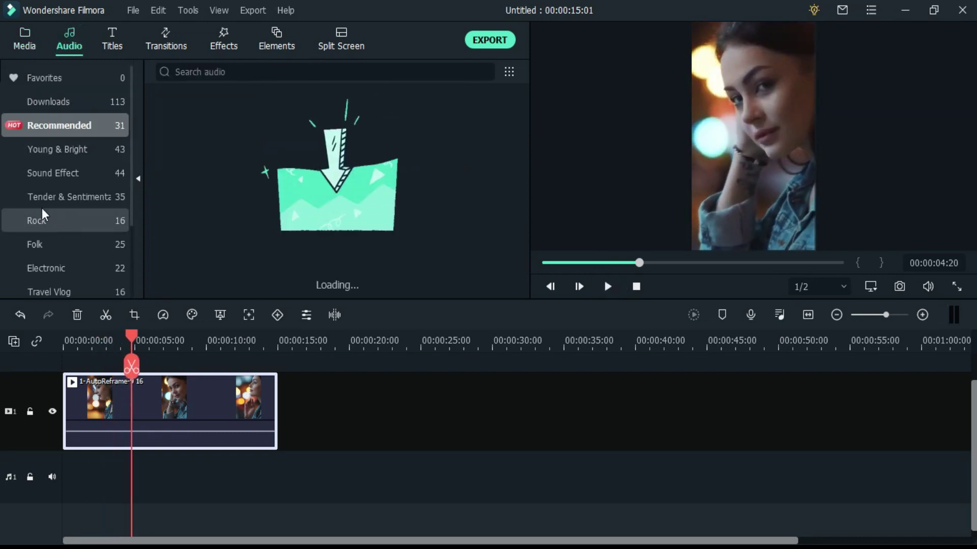
{"action": "left_click_drag", "start_coordinate": [308, 202], "coordinate": [66, 471]}
{"action": "left_click", "coordinate": [836, 315]}
{"action": "left_click_drag", "start_coordinate": [288, 477], "coordinate": [173, 477]}
{"action": "key", "text": "shift+z"}
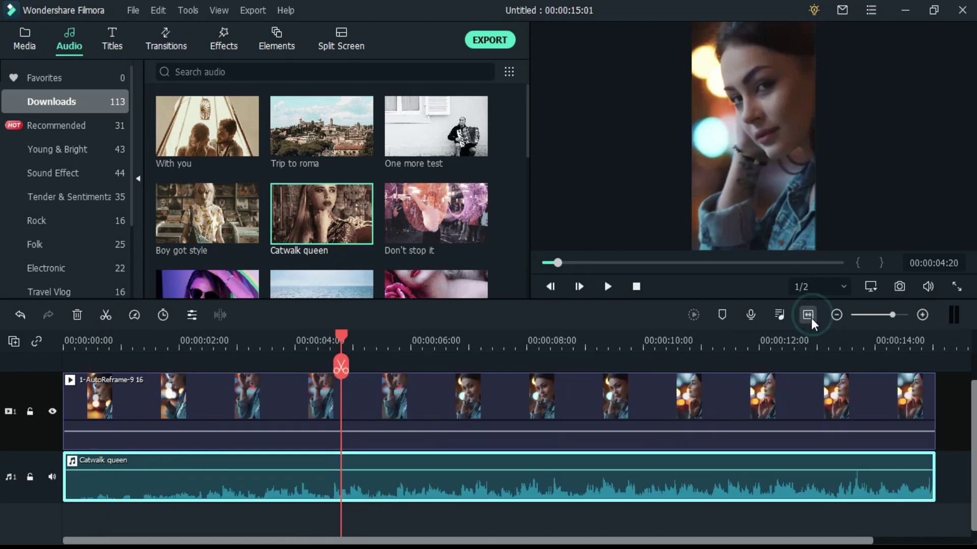
Apply a Custom LUT set to Mission Impossible at alpha 61, then render and play.
{"action": "left_click", "coordinate": [224, 40]}
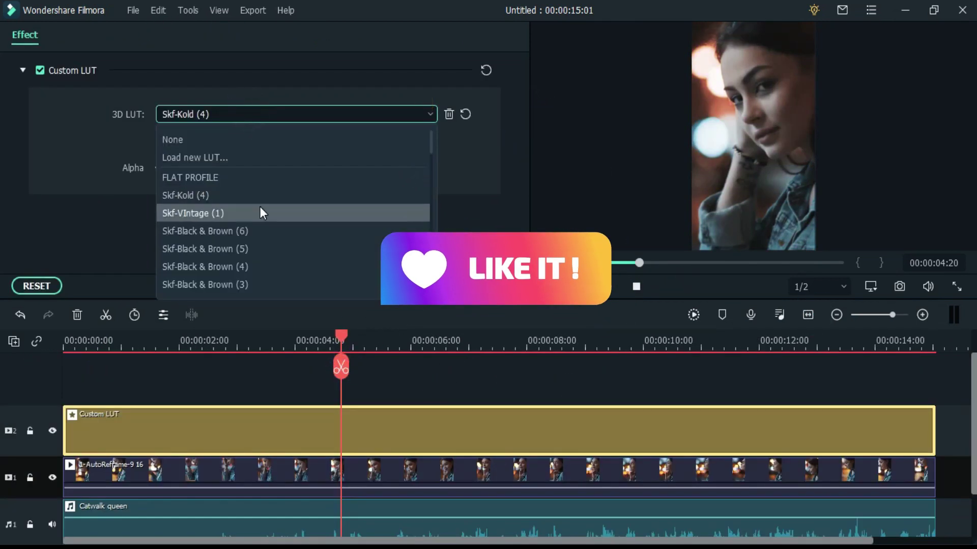
{"action": "scroll", "coordinate": [260, 212], "scroll_direction": "down", "scroll_amount": 10}
{"action": "left_click", "coordinate": [226, 193]}
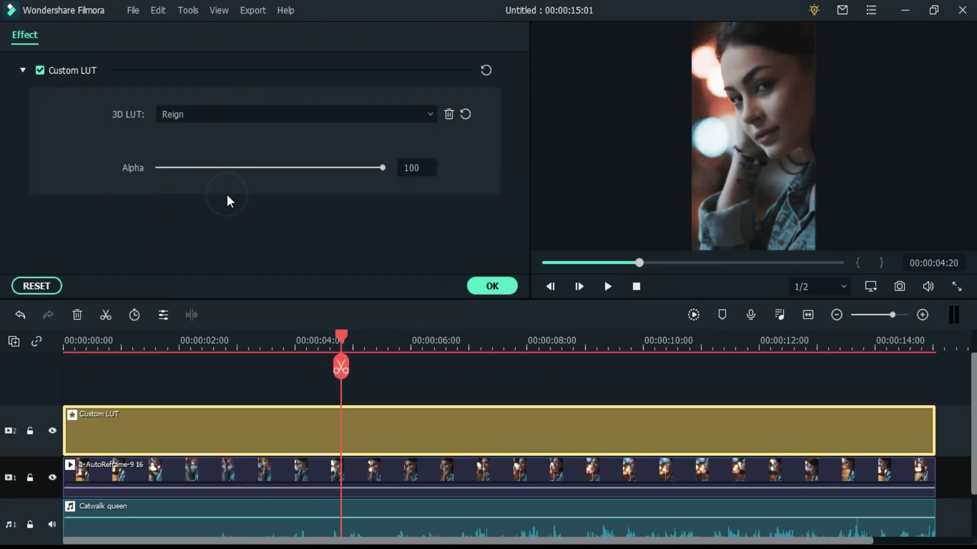
{"action": "left_click", "coordinate": [272, 114]}
{"action": "left_click", "coordinate": [227, 267]}
{"action": "left_click", "coordinate": [295, 168]}
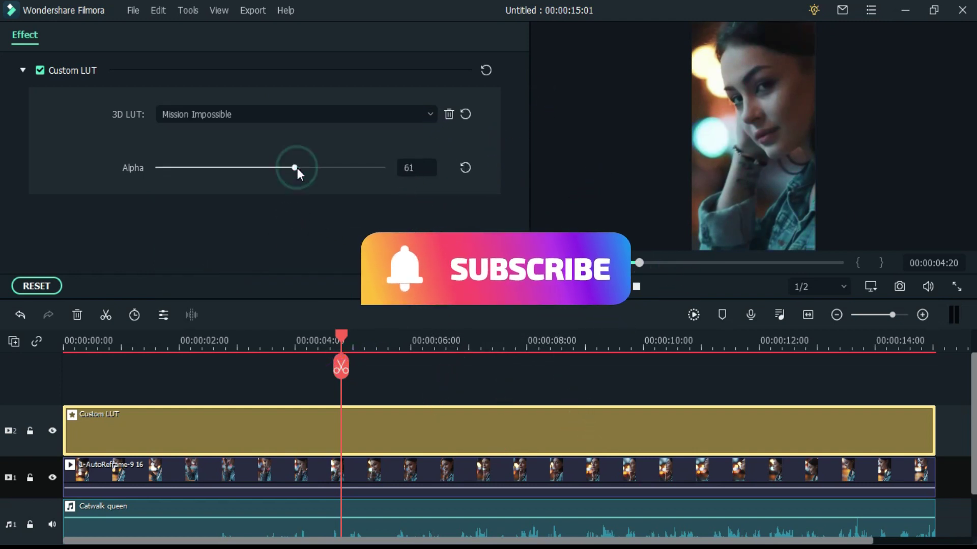
{"action": "left_click", "coordinate": [694, 315]}
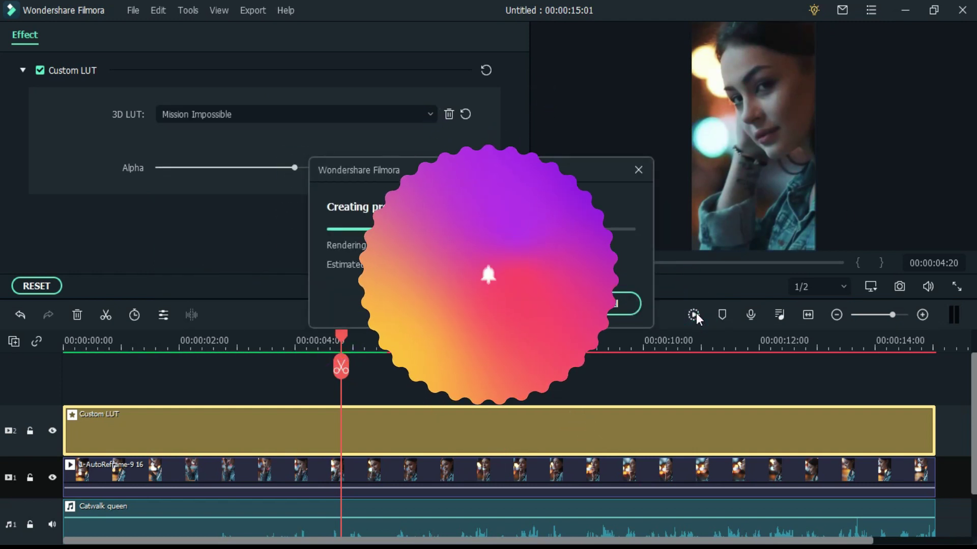
{"action": "left_click", "coordinate": [609, 287]}
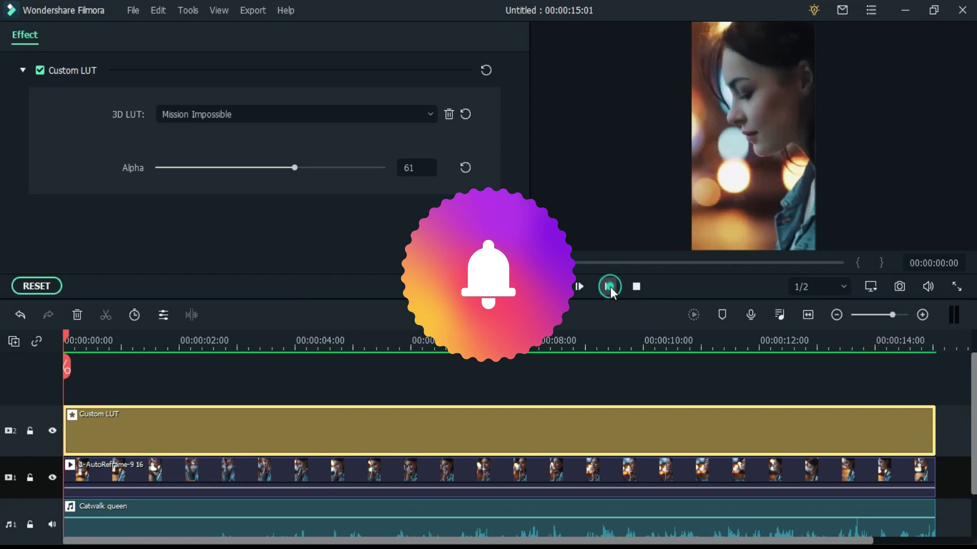